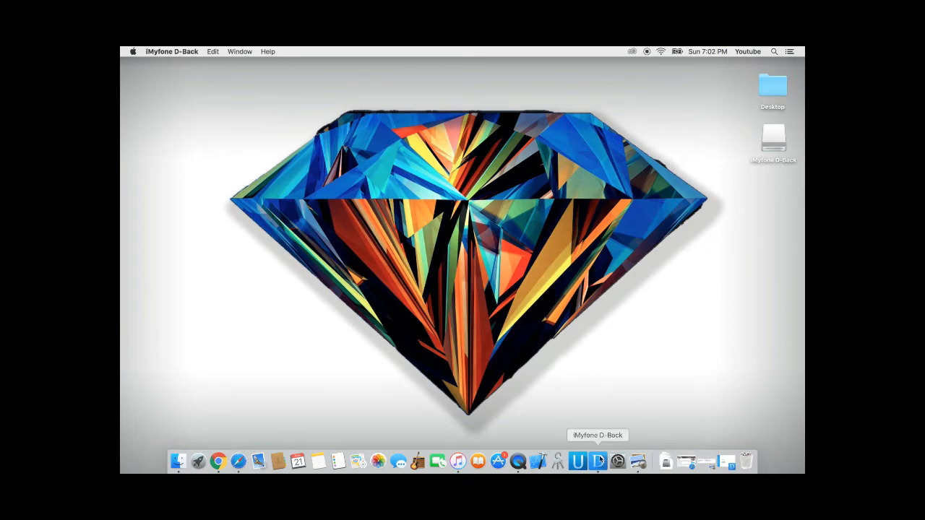
Choose Recover from iOS Device with Kik ticked and proceed to detect the iPhone 5s.
left_click(600, 461)
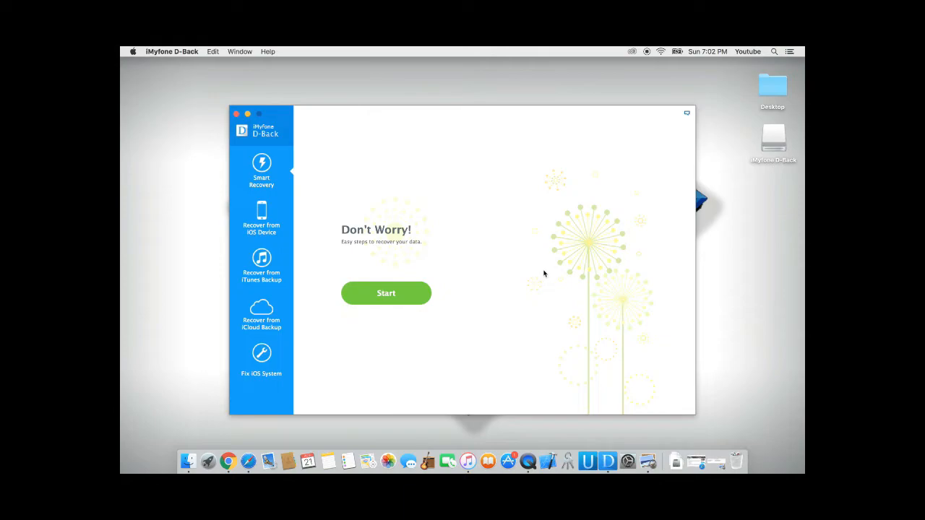
left_click(272, 209)
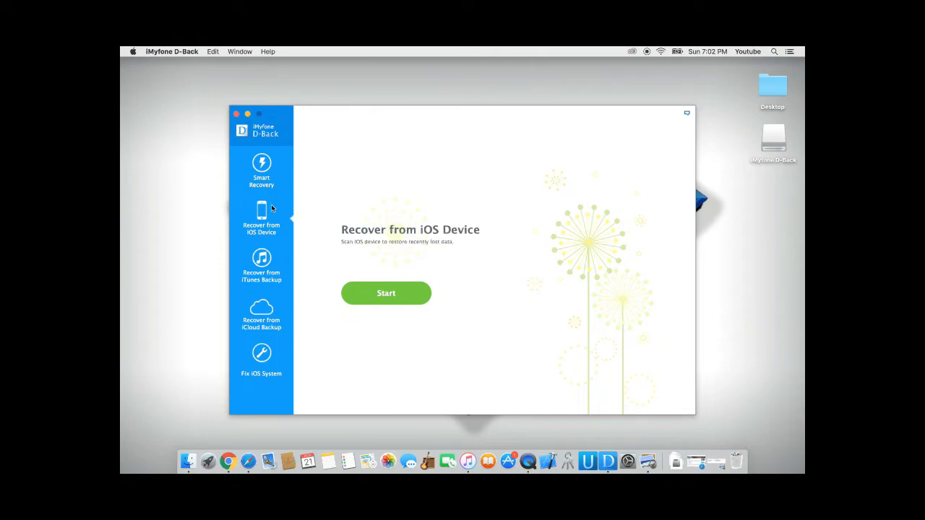
left_click(385, 293)
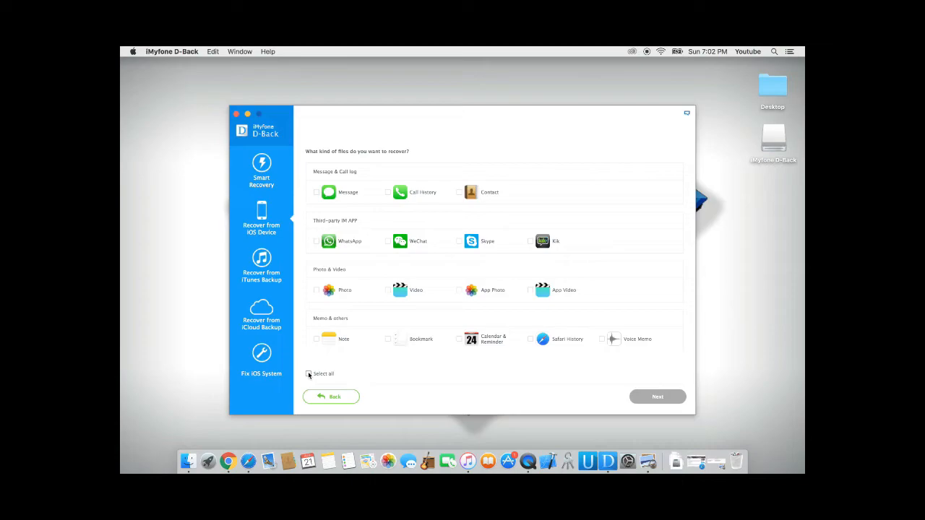
left_click(531, 241)
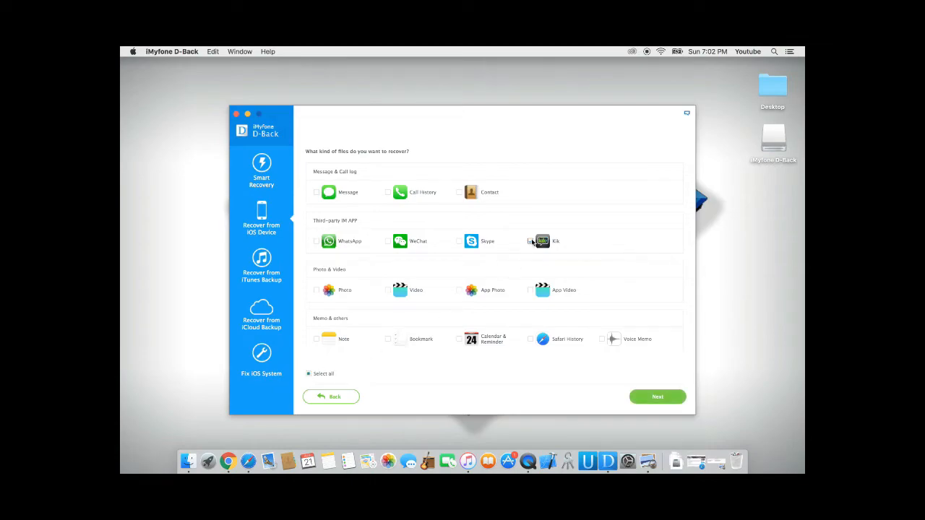
left_click(644, 397)
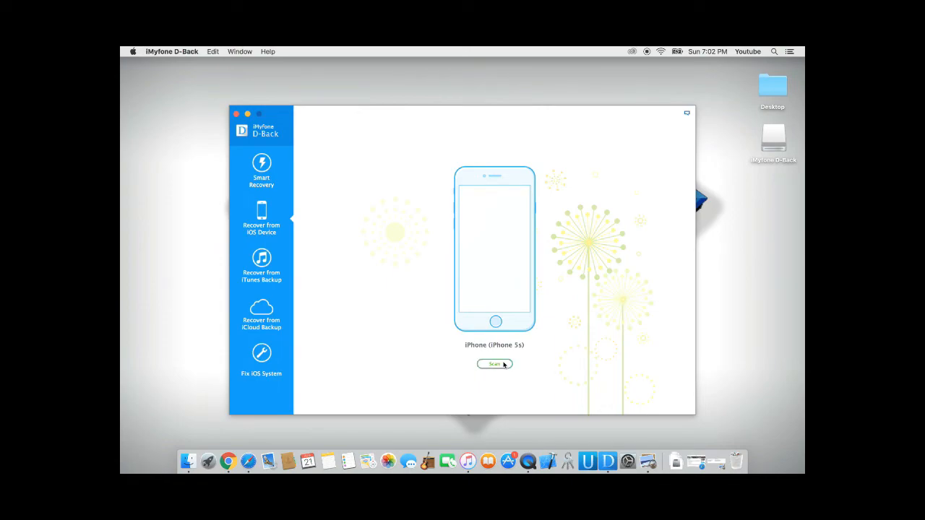
Scan the iPhone, preview GalatronVS, then check every found Kik conversation for recovery.
left_click(504, 364)
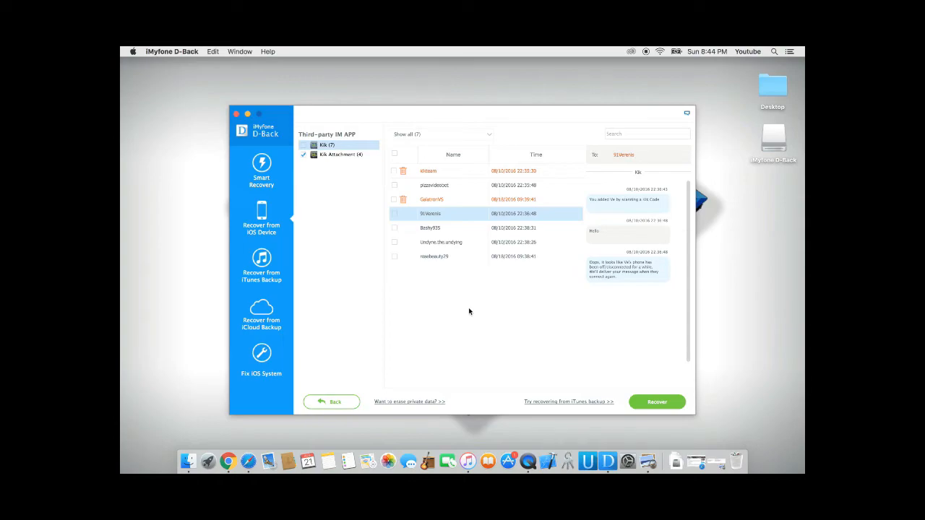
left_click(500, 203)
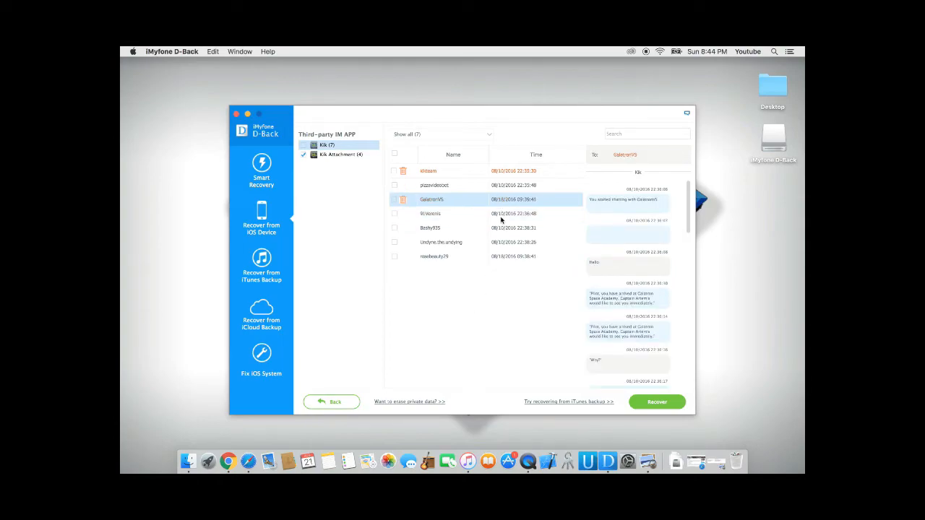
scroll(612, 269, "down", 2)
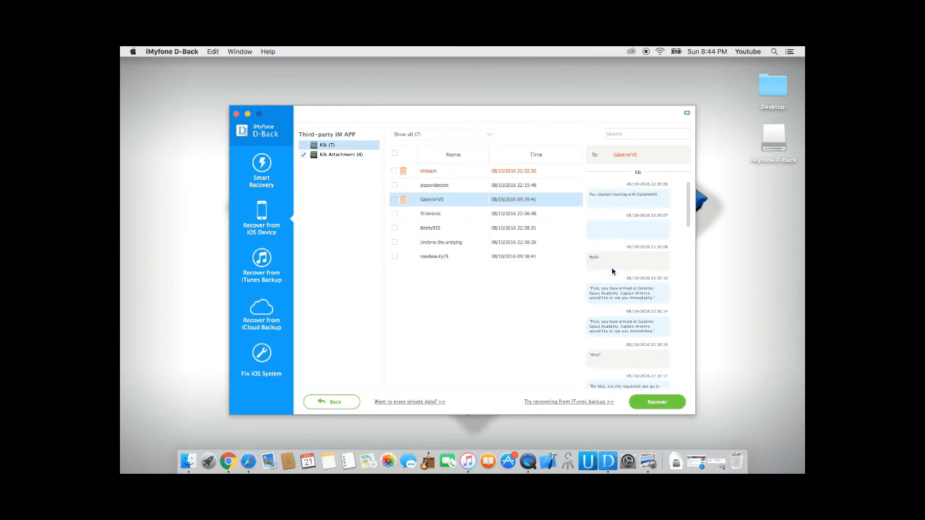
left_click(394, 201)
left_click(394, 228)
left_click(394, 153)
Recover the checked Kik conversations to the Desktop.
left_click(674, 408)
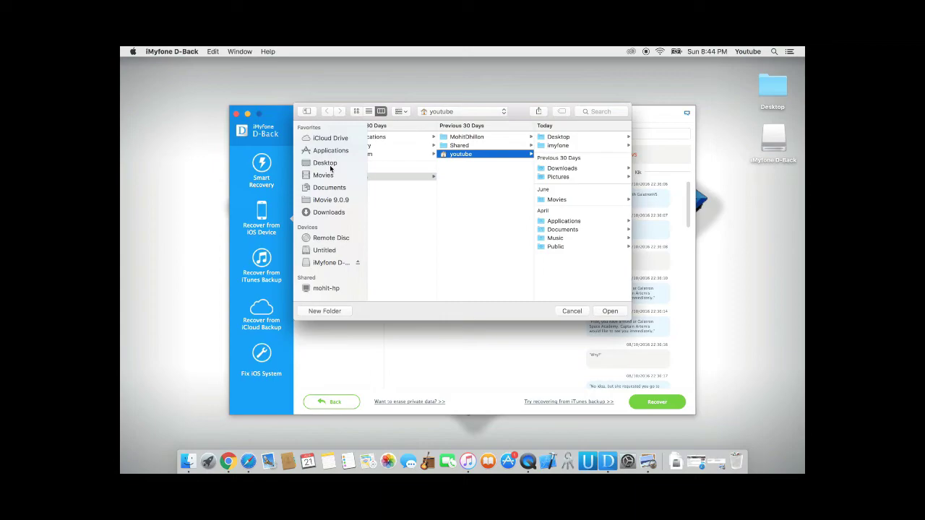
left_click(334, 163)
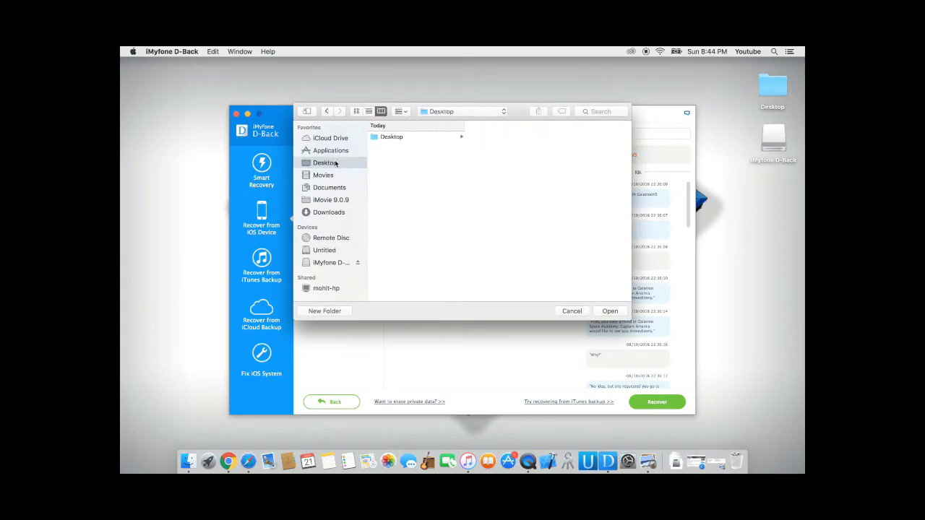
left_click(610, 310)
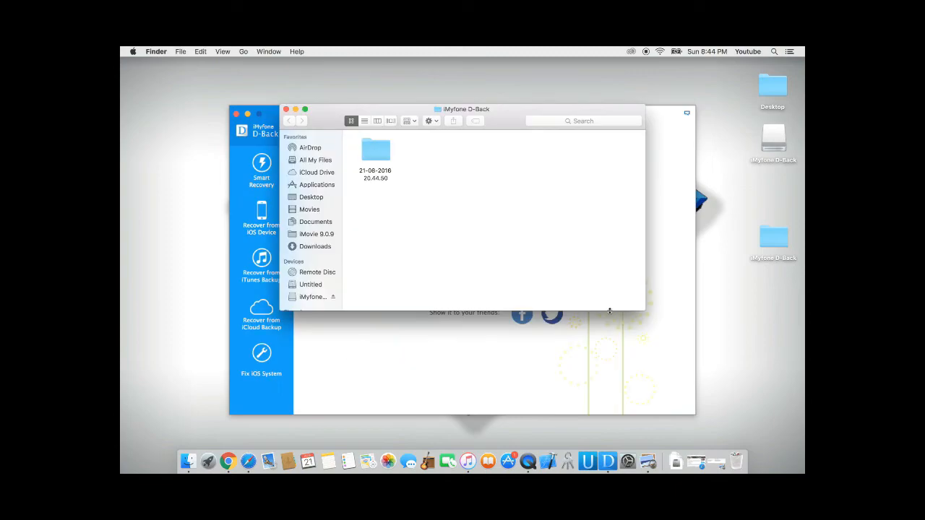
Browse into the dated recovery folder's Kik subfolder and view Kik.html in Safari.
double_click(376, 150)
left_click(377, 151)
double_click(377, 152)
double_click(377, 152)
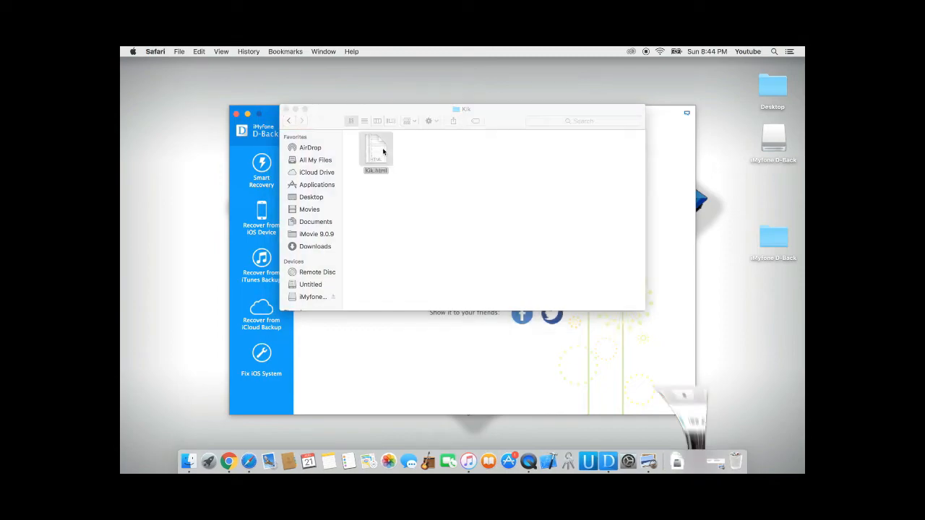
scroll(326, 268, "down", 3)
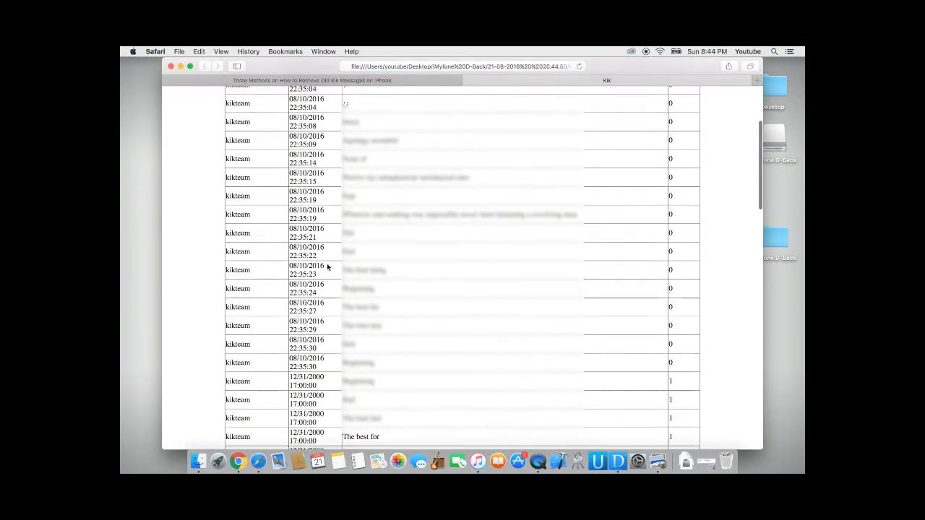
scroll(327, 268, "down", 2)
scroll(327, 267, "up", 5)
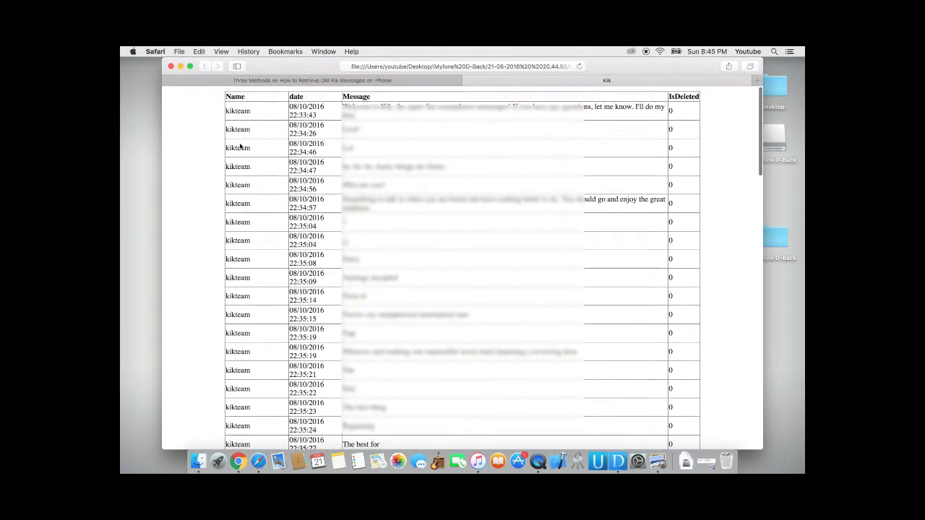
Close the Safari window showing the recovered Kik message table.
left_click(171, 66)
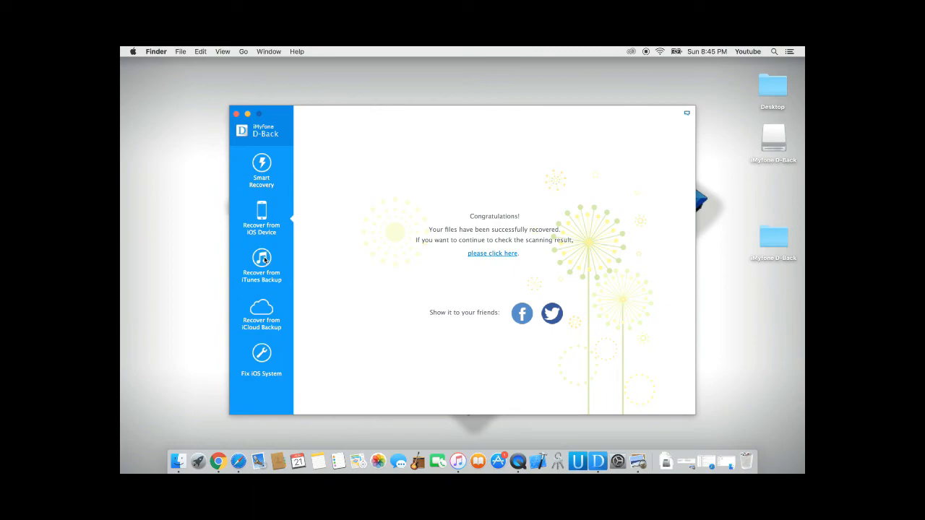
Choose Recover from iTunes Backup with Kik ticked and proceed to the backup list.
left_click(264, 259)
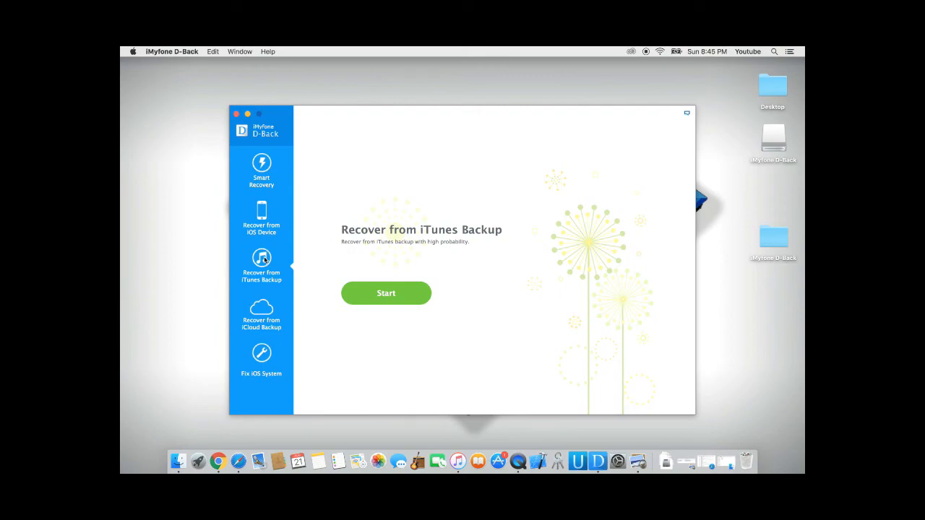
left_click(362, 296)
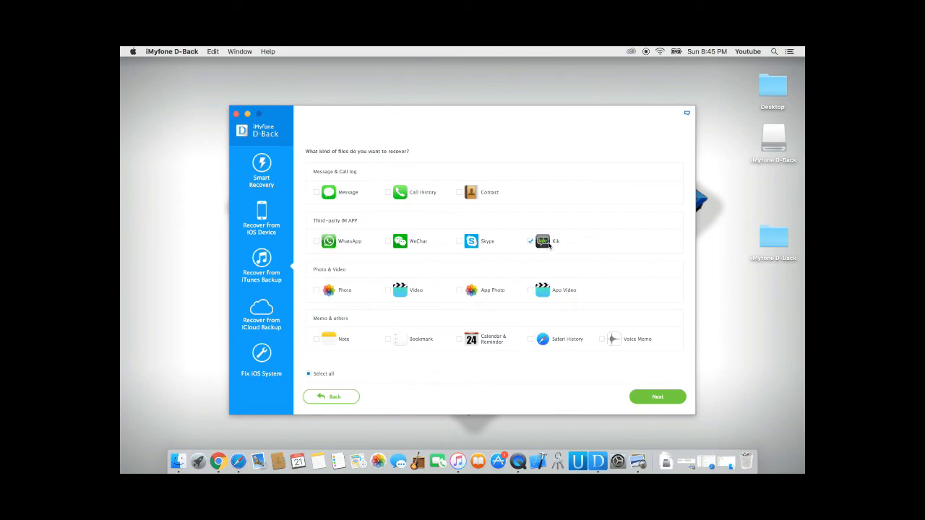
left_click(671, 397)
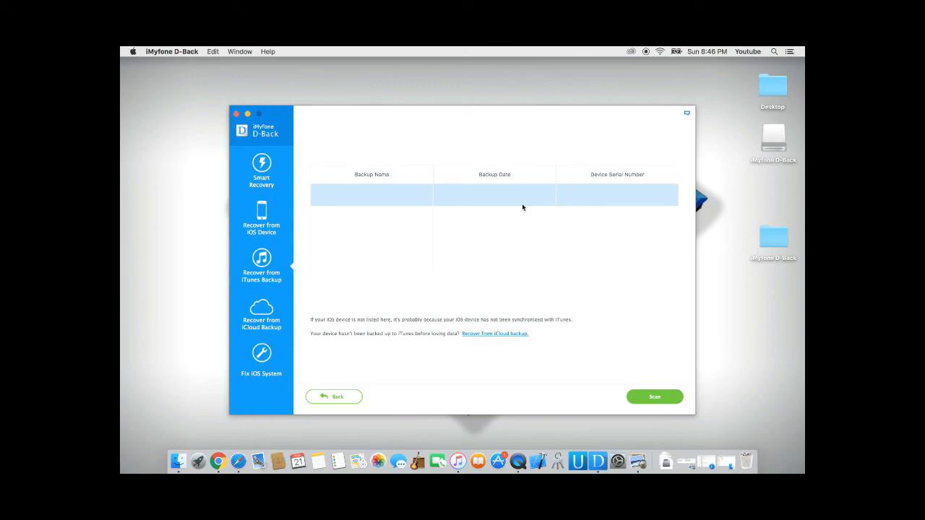